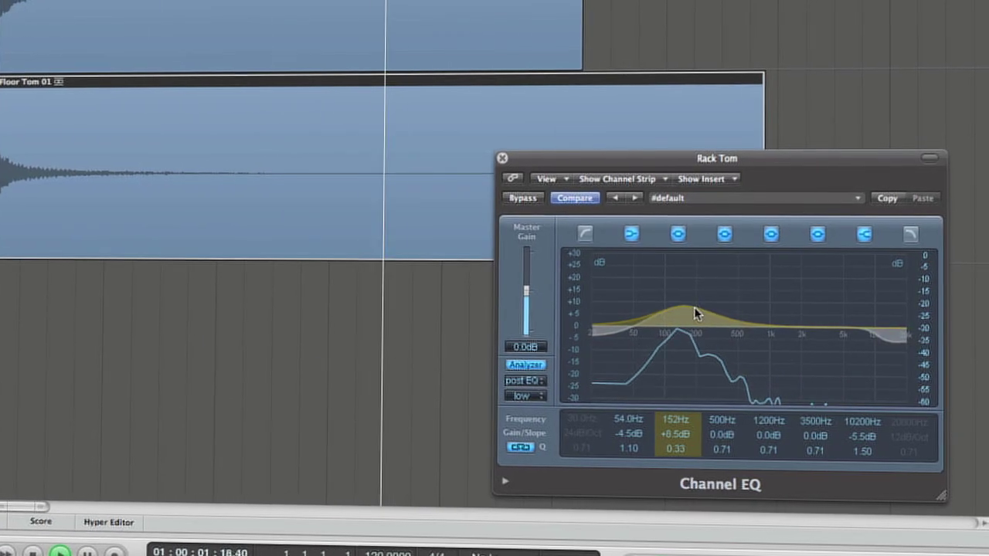
Notch the Rack Tom EQ around 500Hz, lift the 5000Hz band and lower the high dip.
left_click_drag(735, 437, 713, 433)
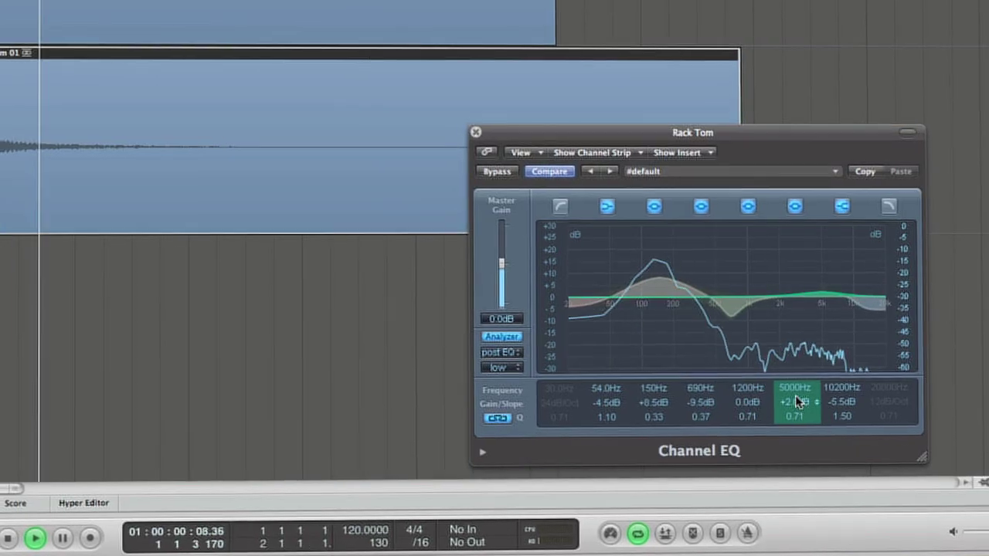
mouse_move(798, 400)
left_mouse_down()
mouse_move(794, 426)
mouse_move(817, 411)
mouse_move(817, 397)
left_mouse_up()
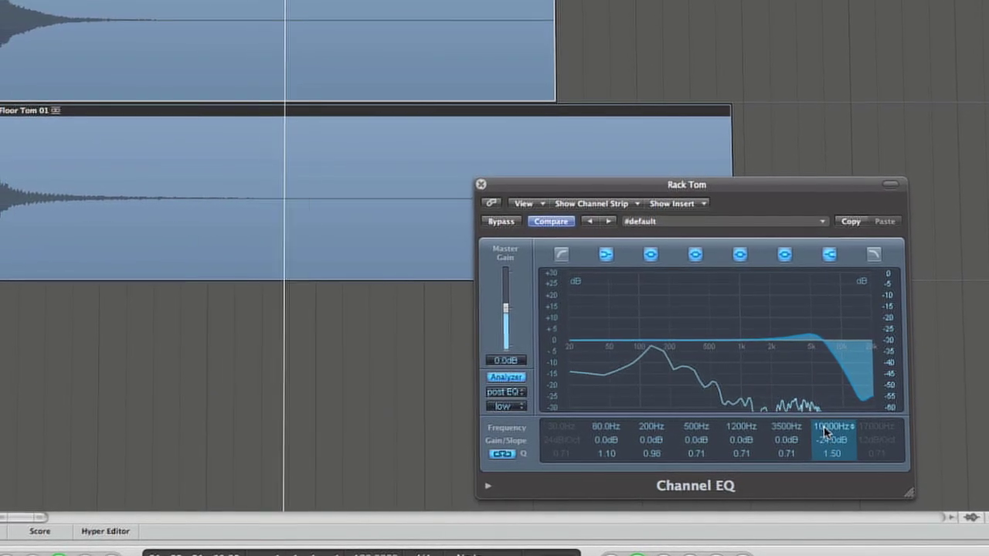
left_click_drag(833, 435, 777, 324)
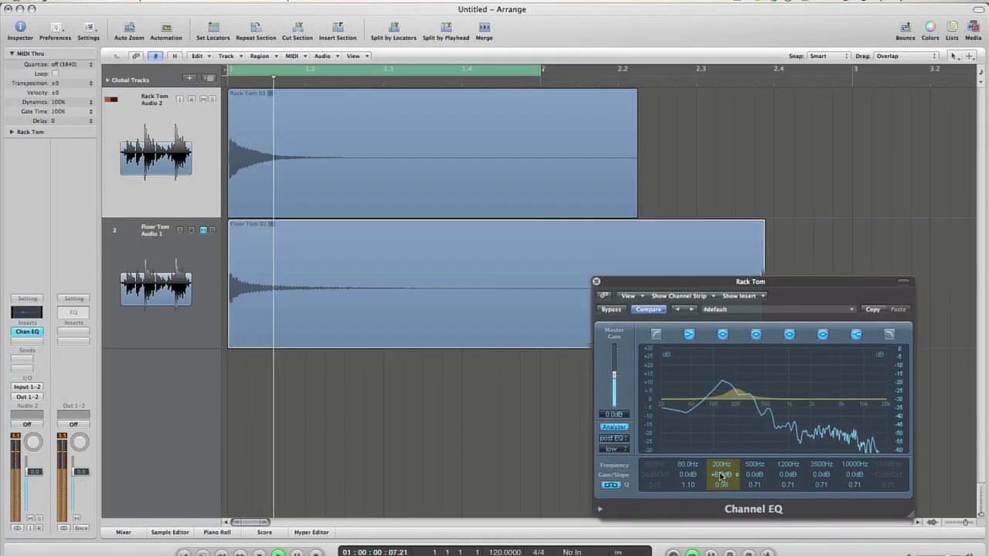
Move the Rack Tom's body boost to 220Hz at +12dB with a wide Q of 0.35.
left_click_drag(707, 468, 650, 439)
double_click(650, 439)
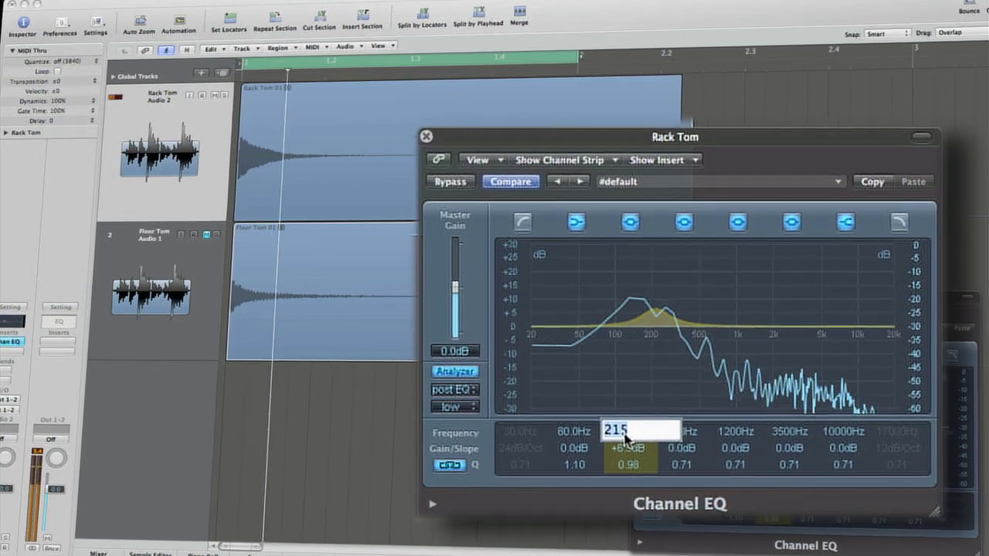
type("220")
key("Return")
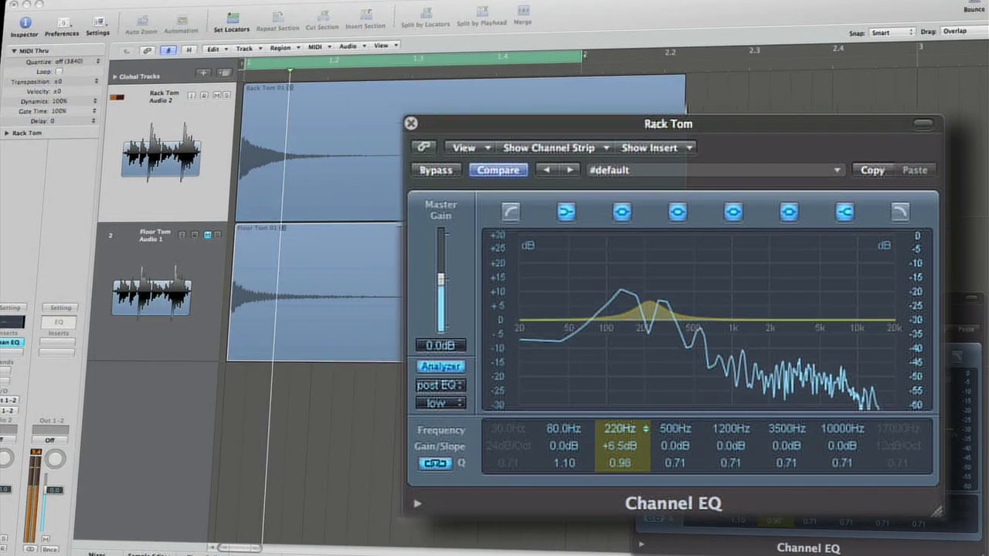
left_click_drag(625, 450, 626, 441)
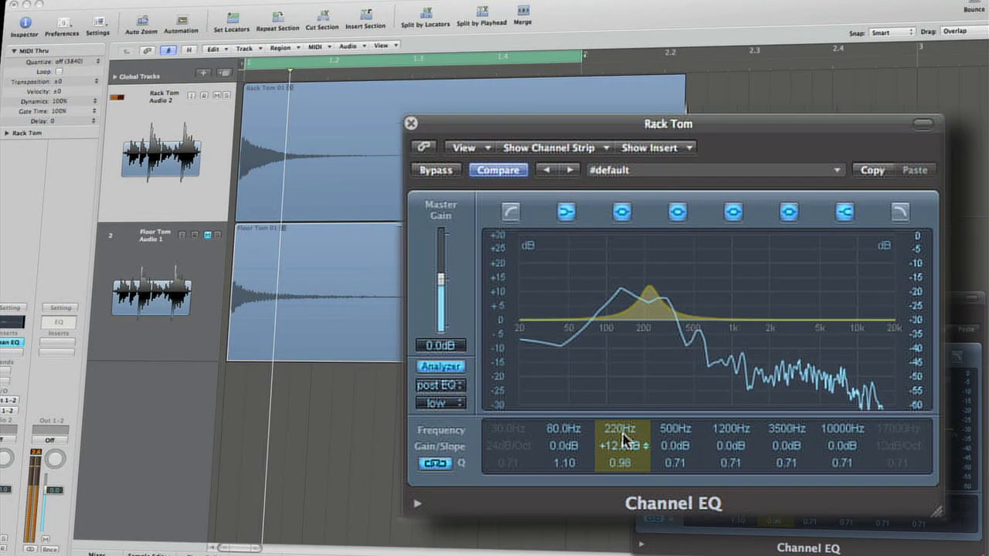
left_click_drag(618, 487, 618, 484)
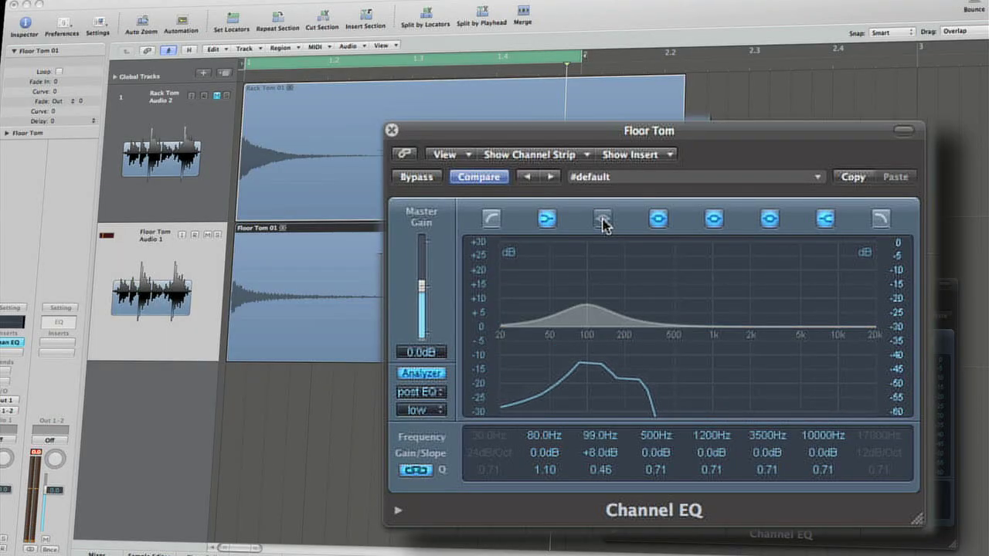
Enable the Floor Tom's third EQ band as a roughly +15dB boost around 116Hz.
left_click(603, 220)
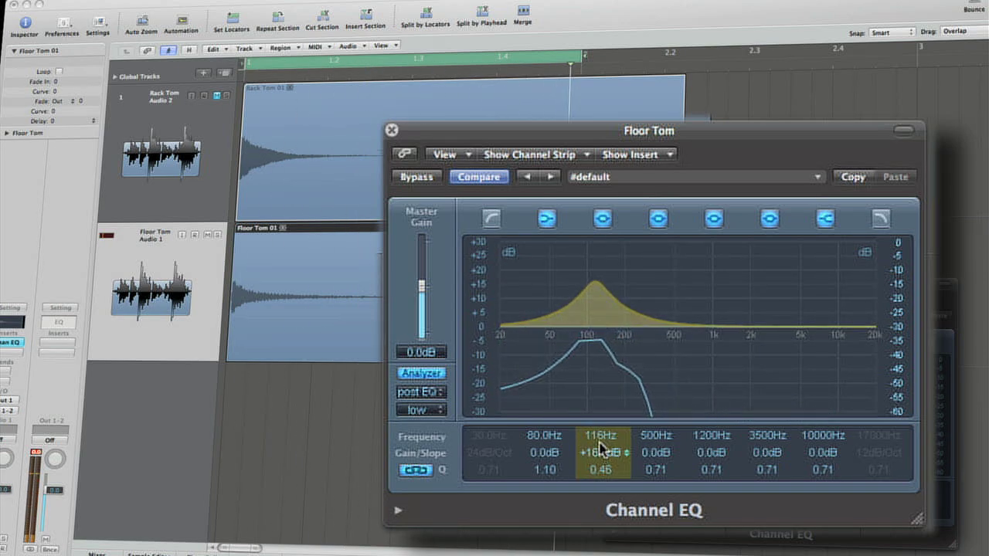
left_click_drag(601, 449, 603, 453)
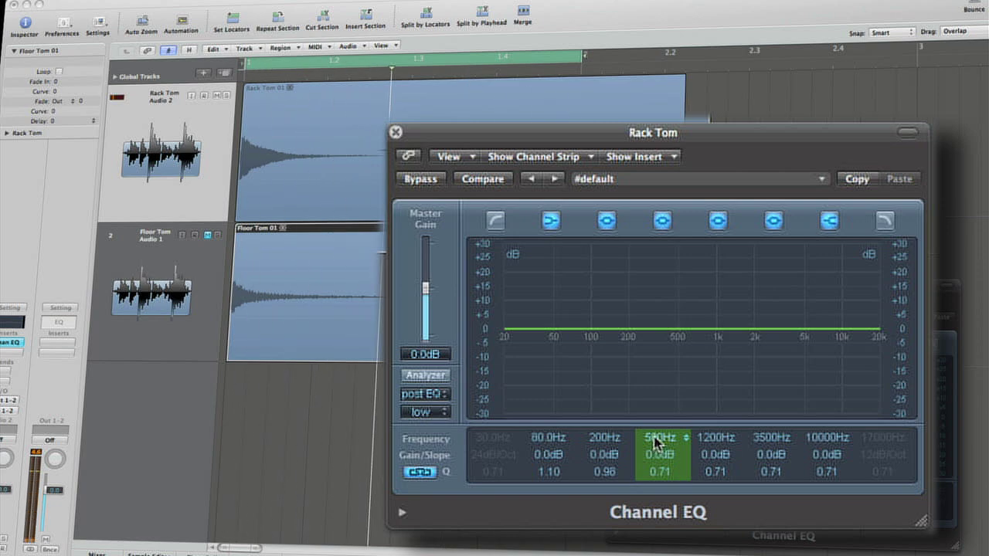
Turn the fourth band into a wide -11dB cut and switch on the Analyzer.
left_click_drag(656, 464, 659, 446)
left_click_drag(659, 494, 658, 503)
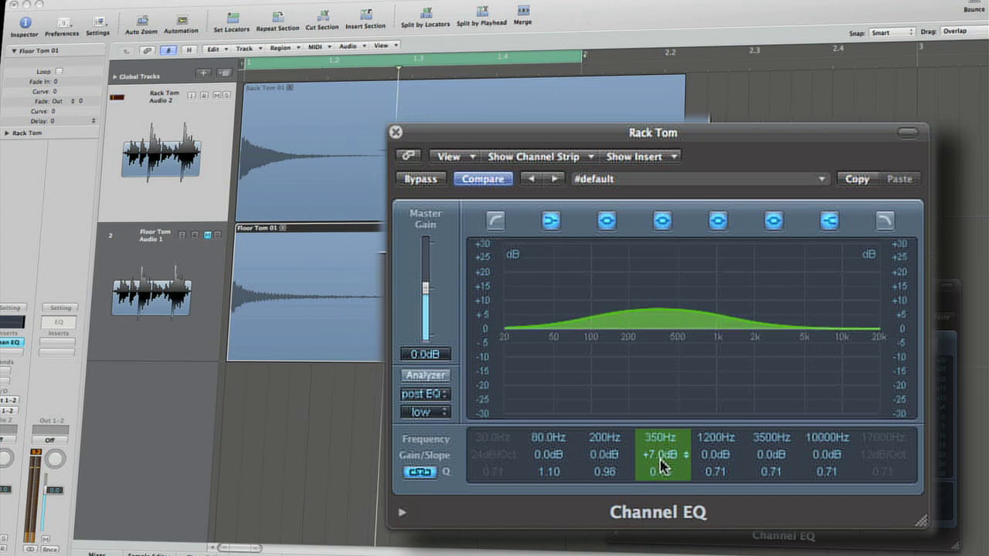
mouse_move(660, 463)
left_mouse_down()
mouse_move(658, 452)
mouse_move(659, 464)
left_mouse_up()
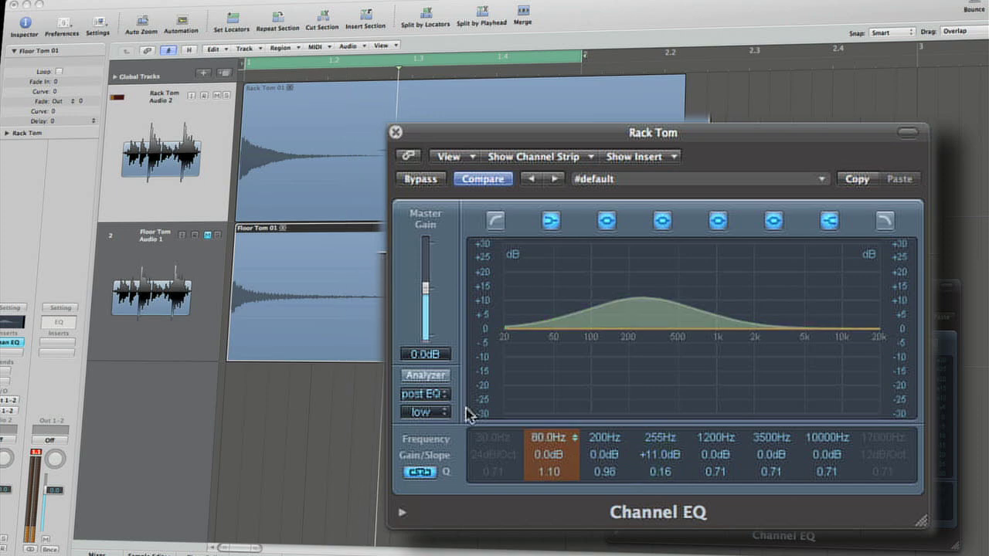
left_click(435, 376)
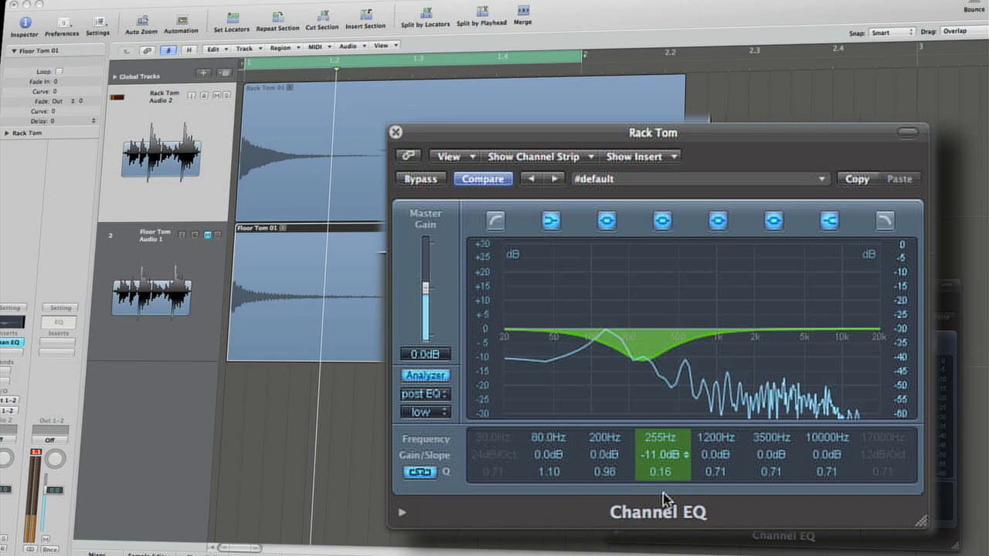
Boost the body band to +11.5dB at 148Hz and shift the midrange cut to 485Hz.
left_click_drag(611, 457, 610, 443)
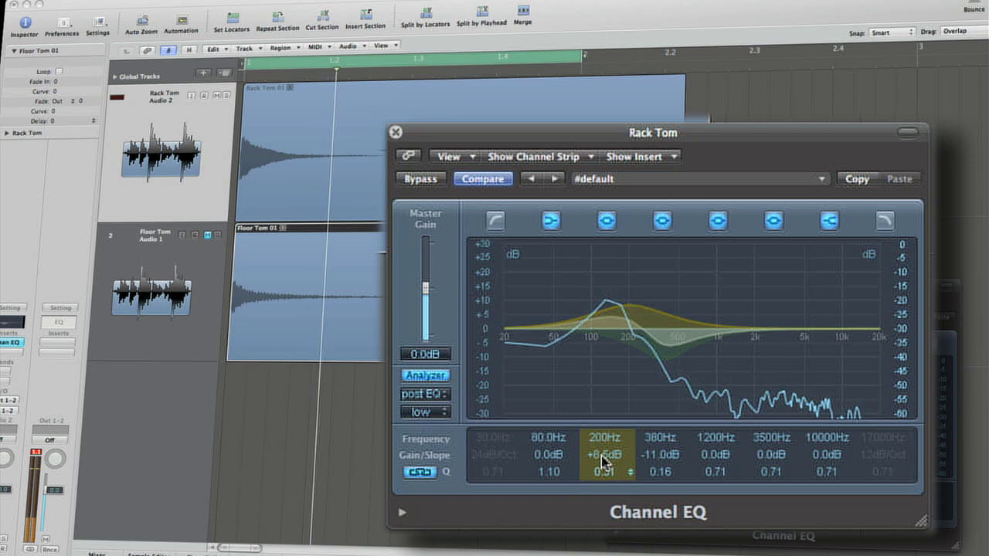
left_click_drag(603, 460, 603, 458)
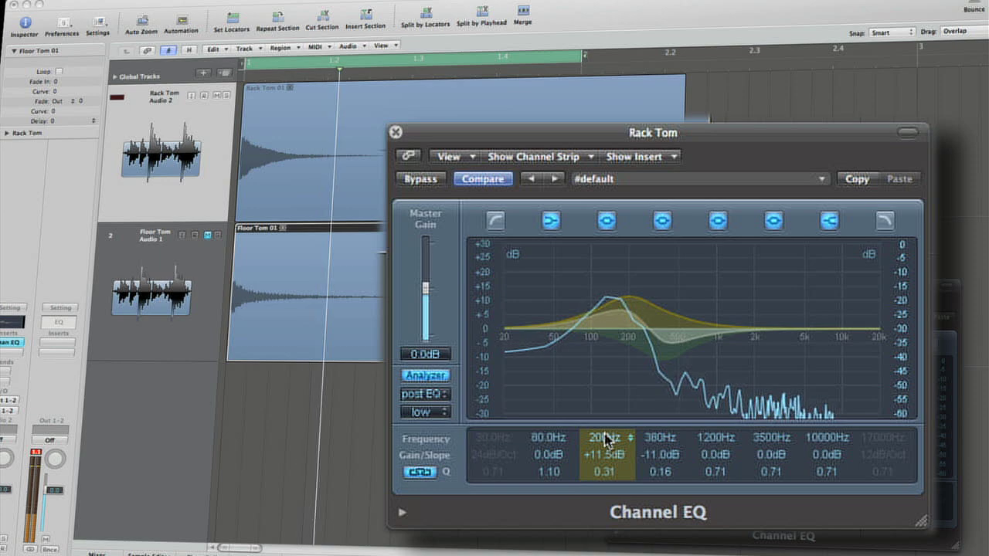
left_click_drag(608, 439, 606, 446)
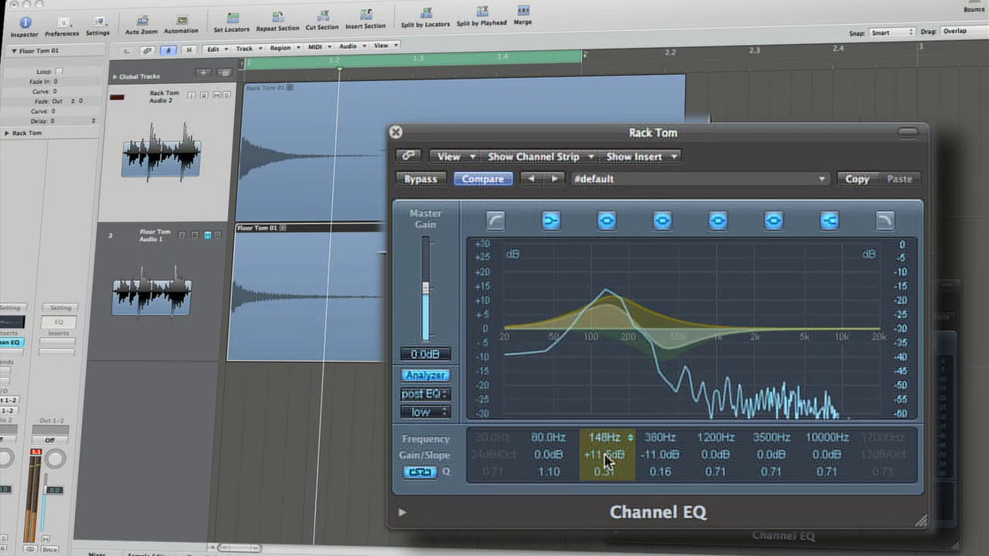
left_click_drag(659, 441, 661, 425)
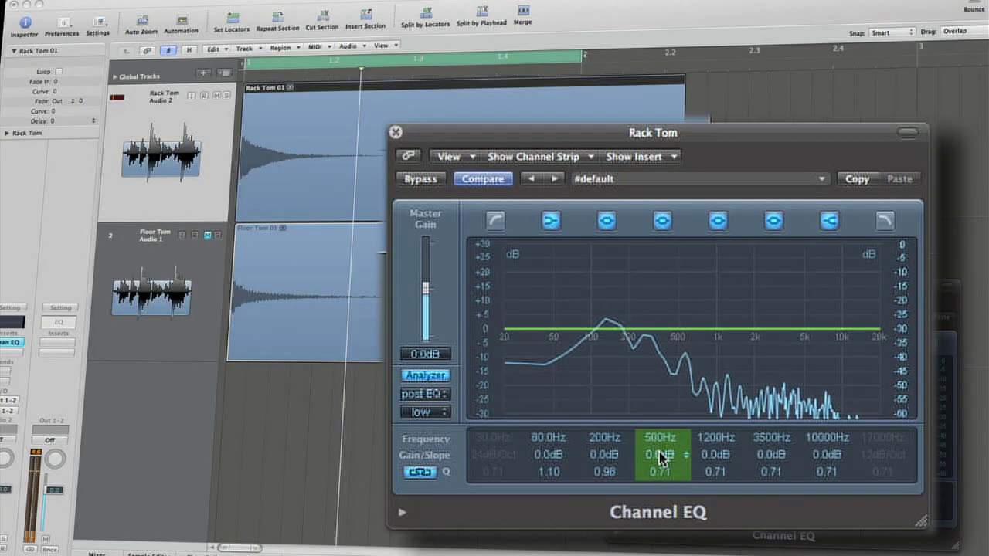
Sweep the Rack Tom's midrange band upward, widen it to Q 0.15 and change its gain.
left_click_drag(659, 439, 660, 429)
left_click_drag(666, 474, 670, 506)
left_click_drag(662, 450, 663, 491)
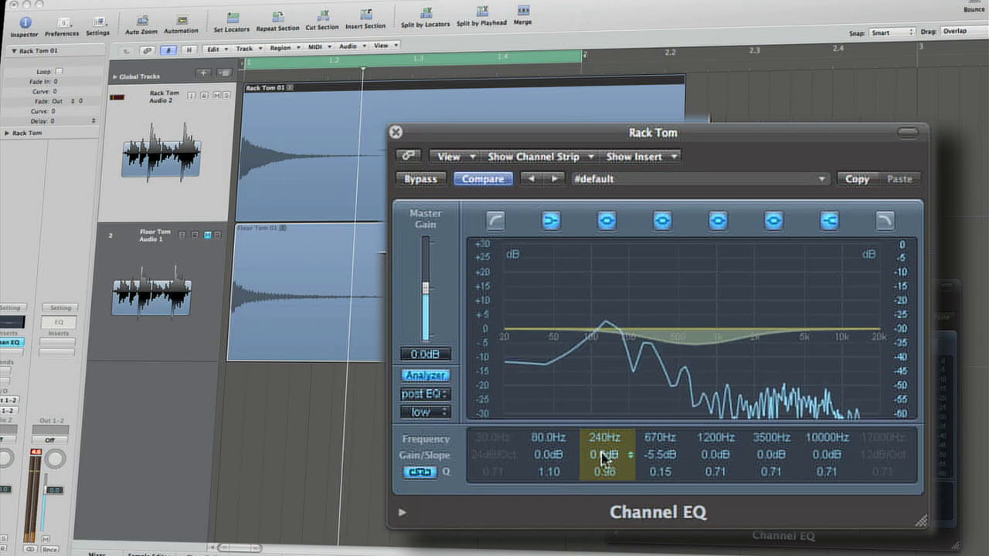
Nudge the body boost lower and narrow the 5000Hz attack band into a +4dB peak.
left_click_drag(603, 451, 606, 452)
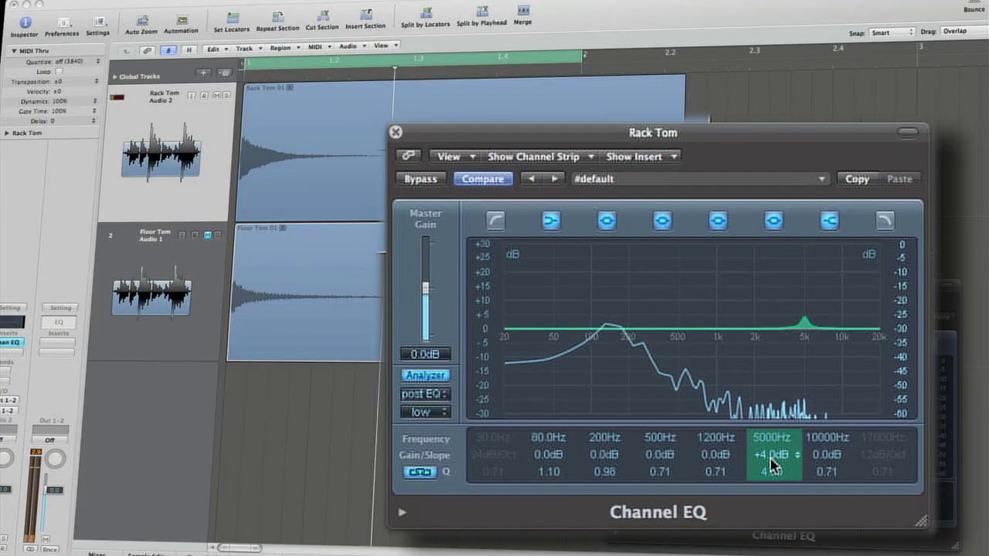
left_click_drag(773, 469, 776, 489)
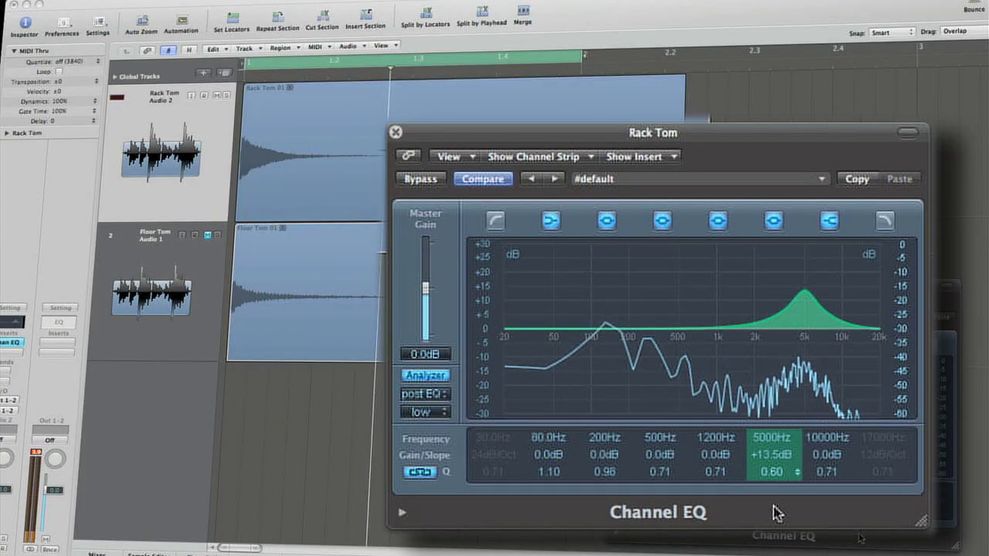
left_click_drag(776, 514, 765, 491)
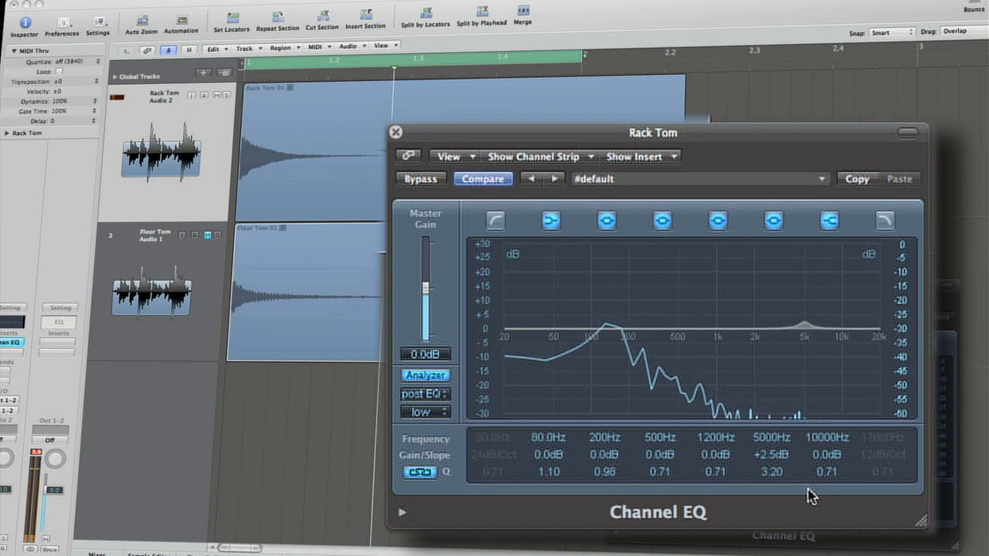
left_click_drag(784, 487, 779, 456)
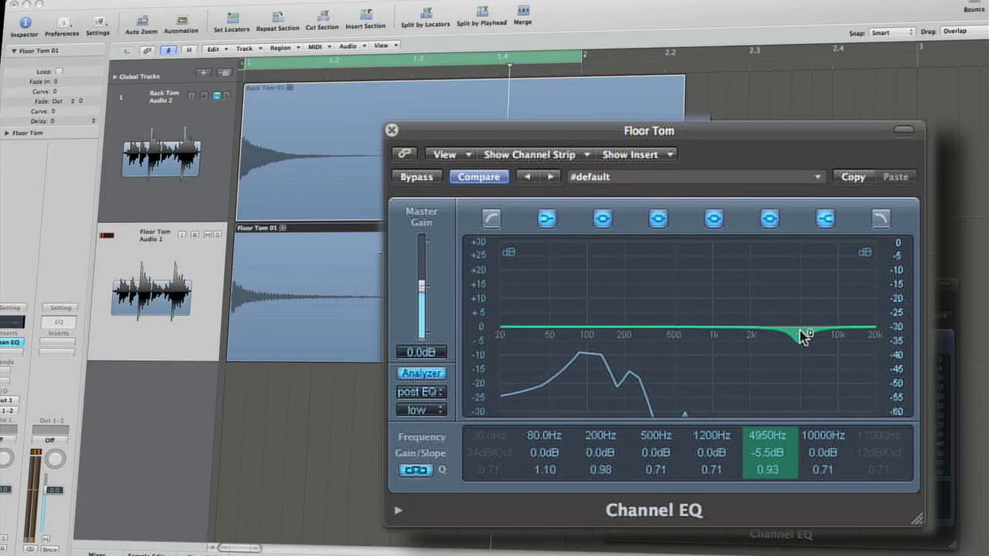
Widen the Floor Tom's -20dB cut and slide it down to 3500Hz.
left_click_drag(804, 334, 804, 421)
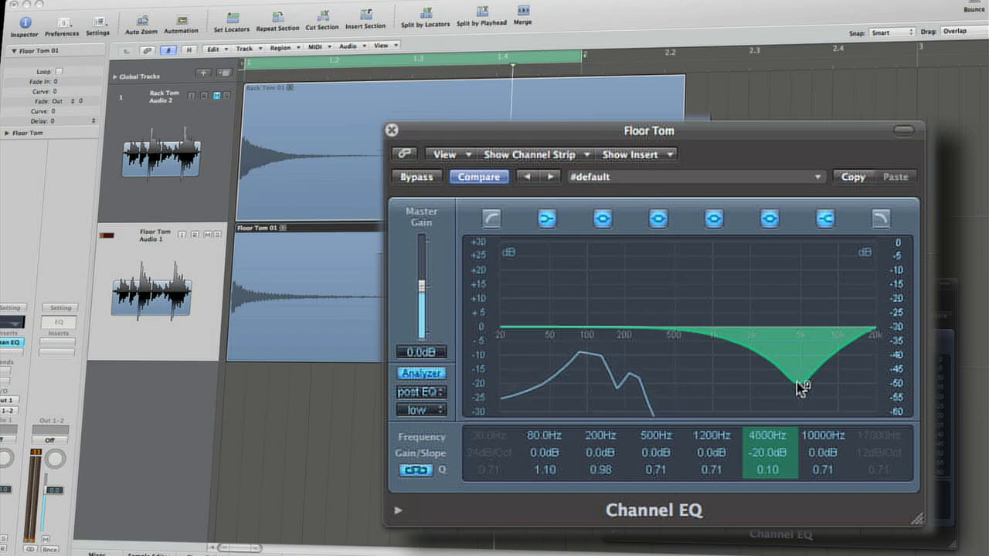
left_click_drag(800, 389, 784, 388)
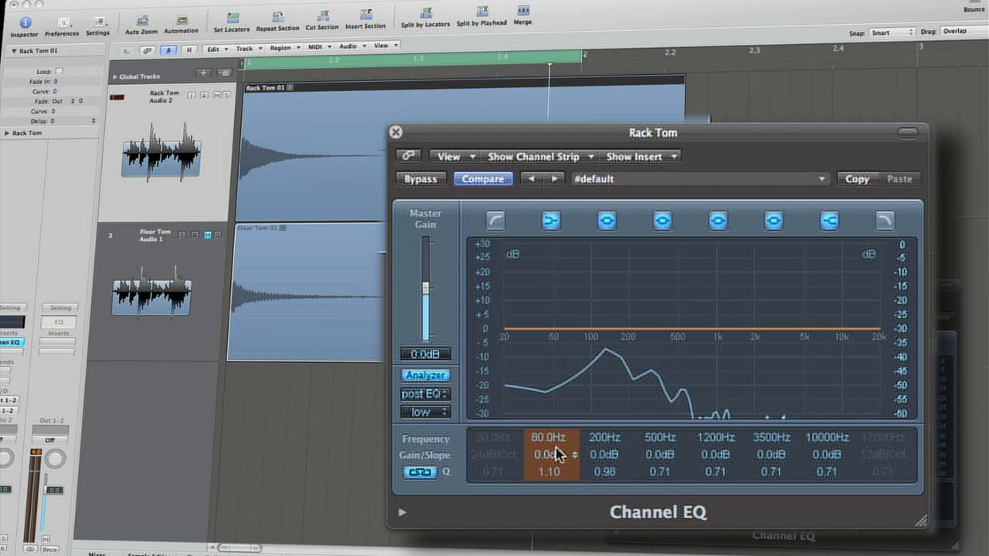
Cut the Rack Tom lows with a -17dB low shelf, A/B-ing against the flat EQ via Compare.
left_click_drag(557, 456, 558, 473)
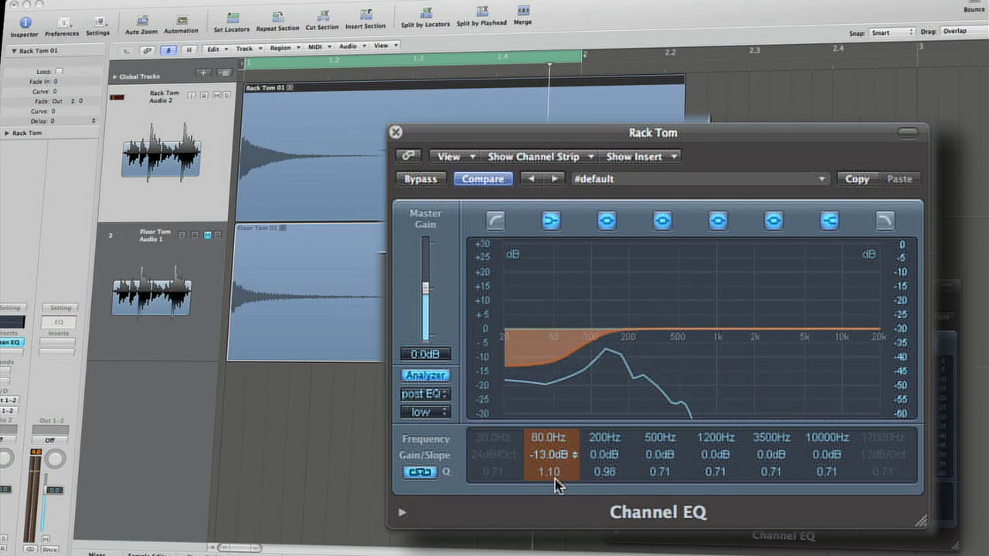
left_click_drag(551, 437, 551, 473)
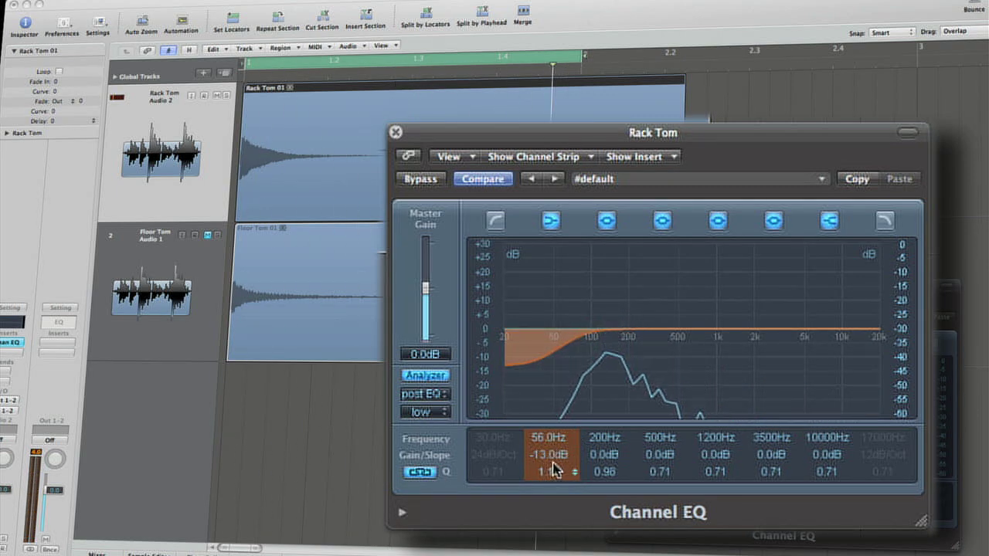
left_click(499, 182)
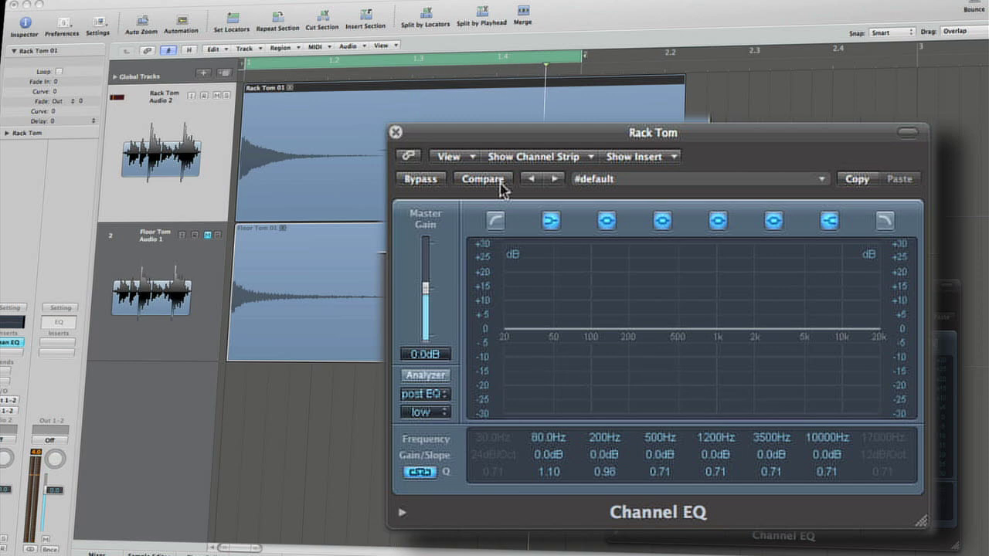
left_click(499, 182)
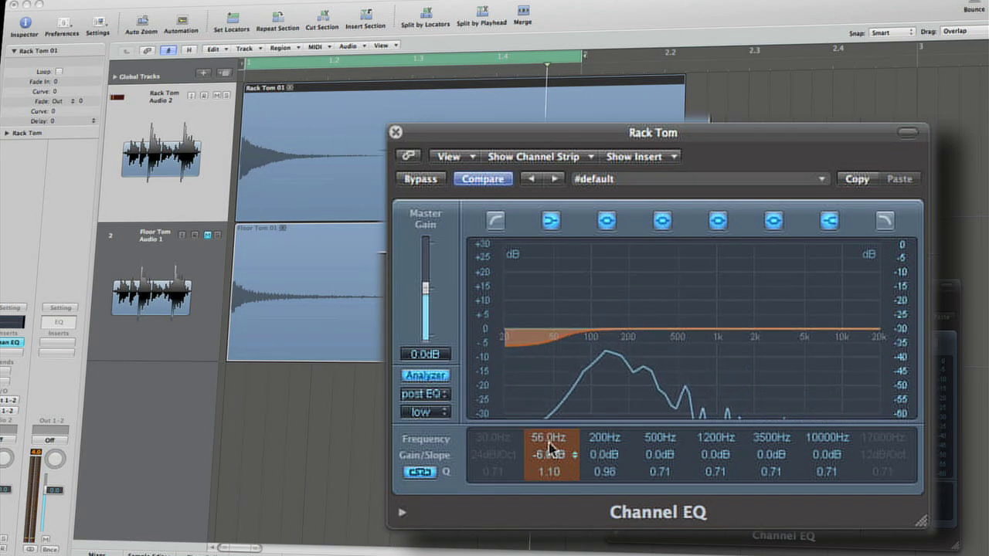
left_click_drag(549, 448, 550, 468)
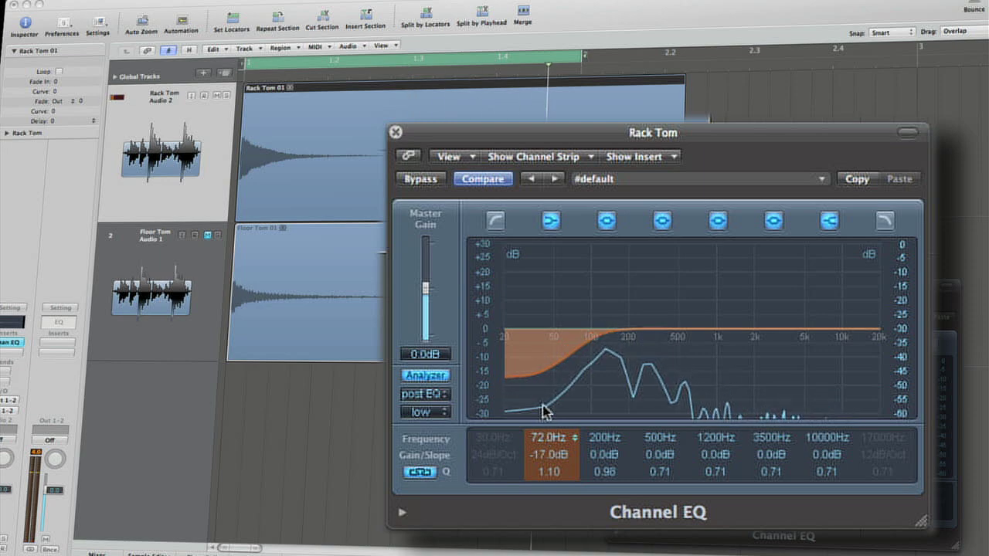
mouse_move(545, 411)
left_mouse_down()
mouse_move(541, 327)
mouse_move(539, 415)
left_mouse_up()
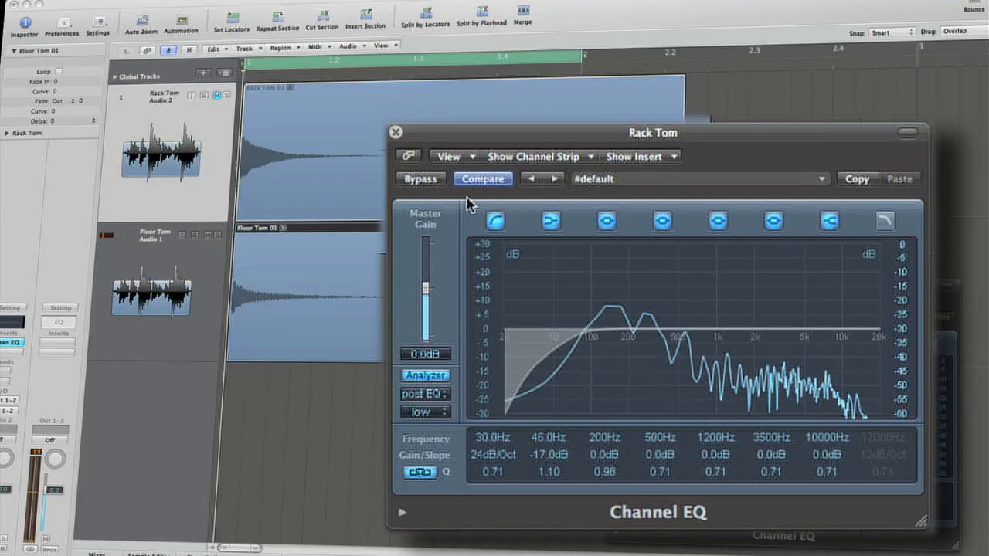
Return to the flat EQ with the Analyzer on and drop the 10000Hz band to -24dB.
left_click(477, 180)
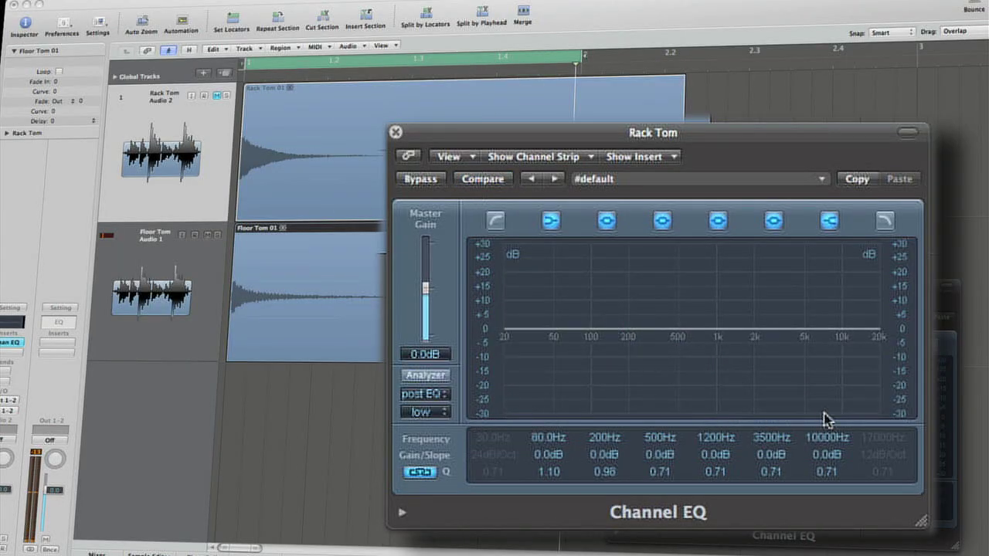
left_click(425, 375)
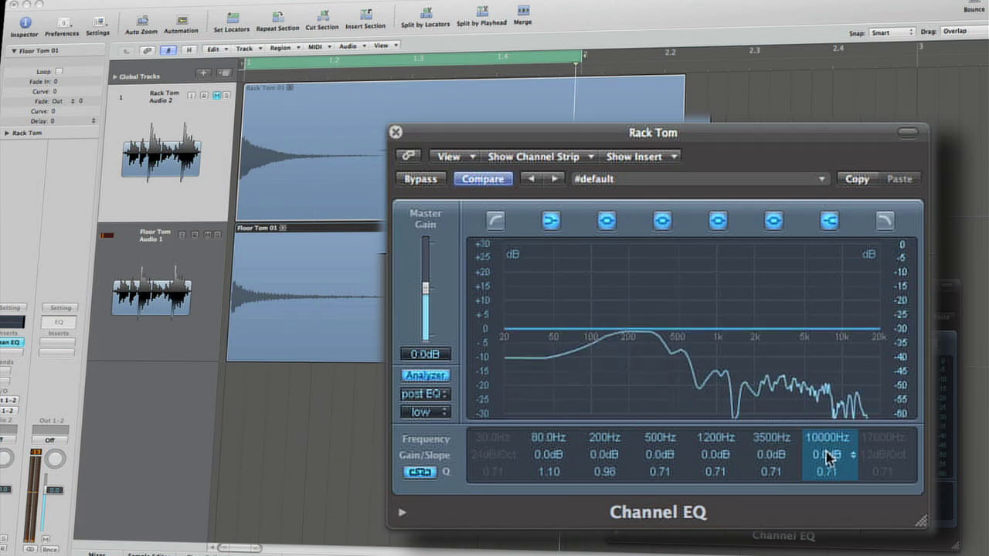
left_click_drag(827, 457, 827, 452)
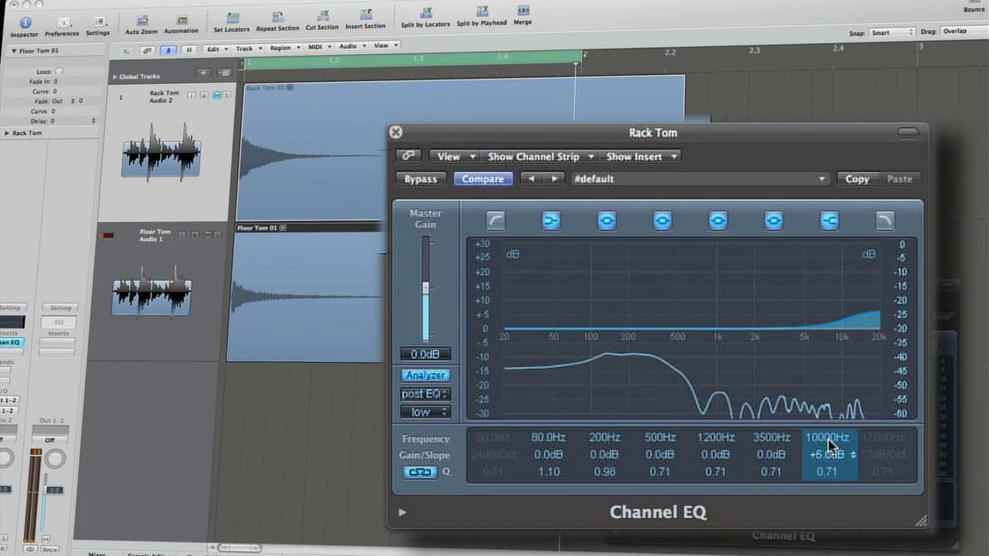
left_click_drag(829, 441, 836, 504)
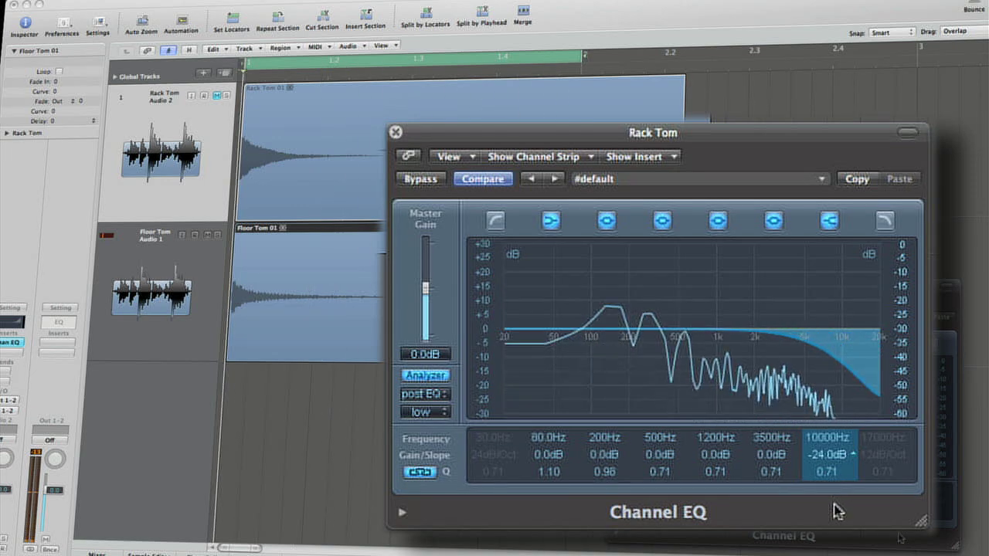
Give the high cut a Q of 1.50 and slide it down to about 4800Hz.
left_click_drag(830, 468, 829, 459)
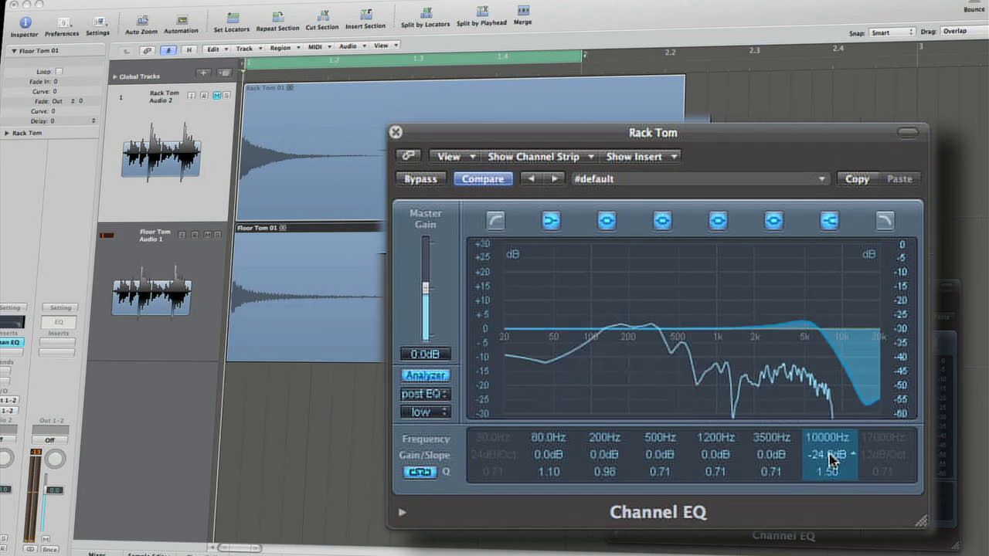
left_click_drag(819, 444, 742, 313)
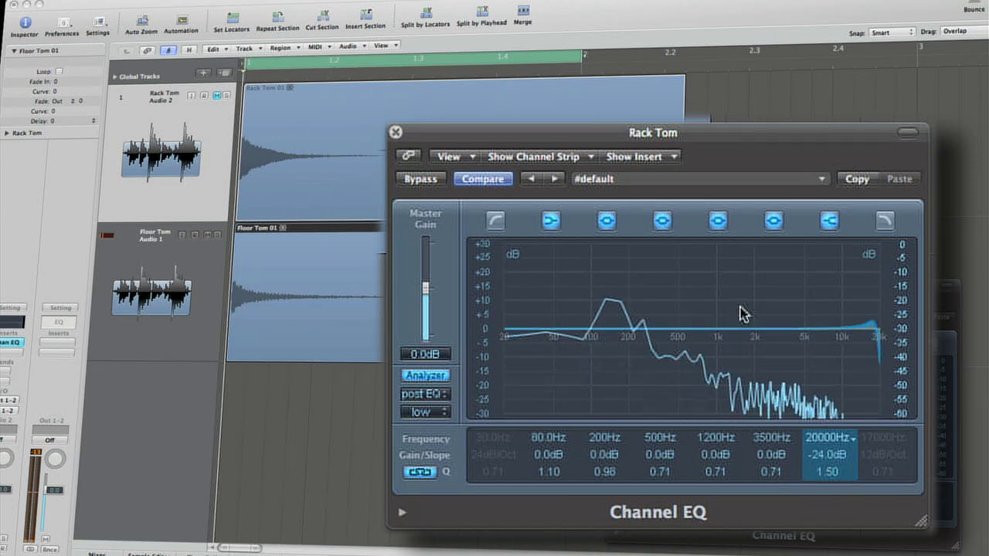
left_click_drag(823, 439, 810, 505)
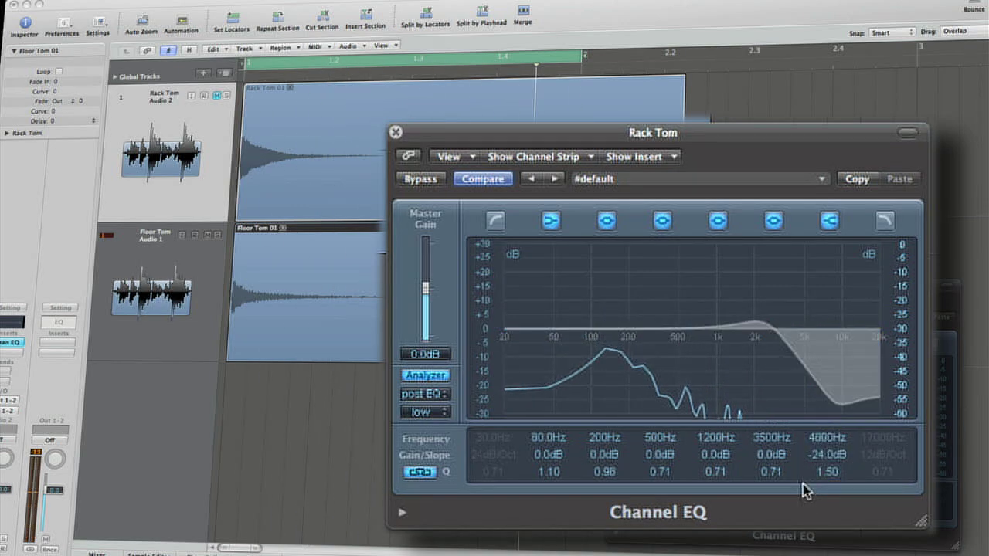
Mute the Rack Tom track, set the body boost to 150Hz and dip the midrange near 500Hz.
left_click(217, 95)
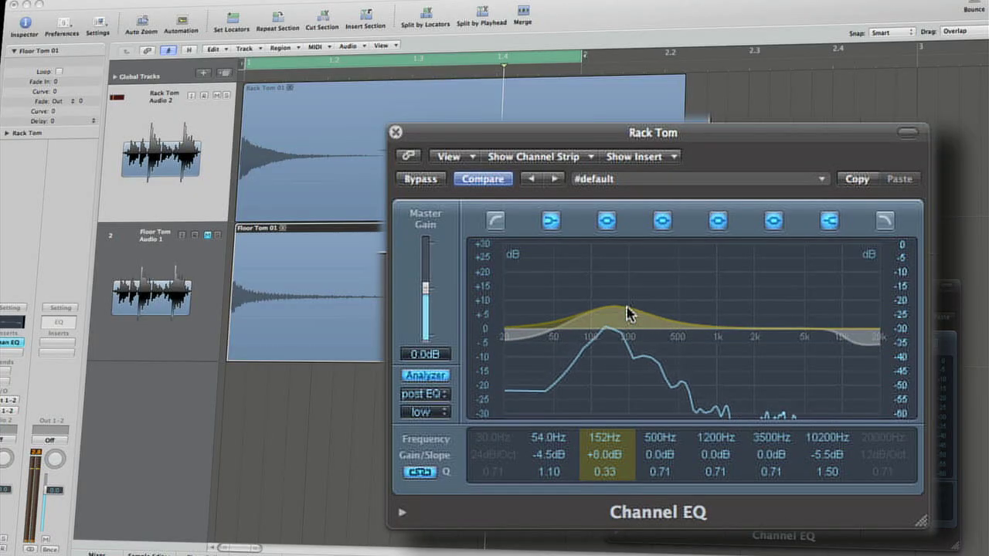
left_click_drag(627, 313, 626, 311)
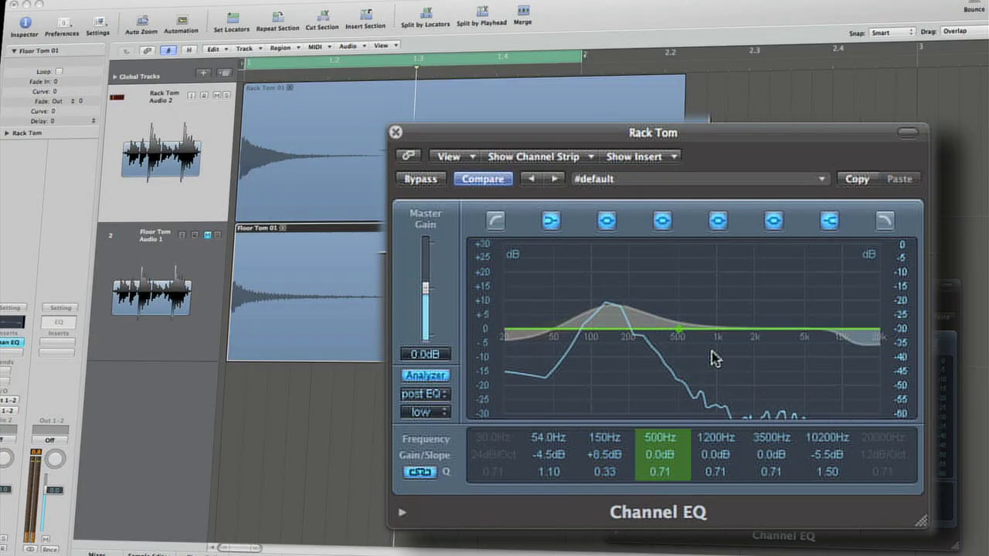
left_click_drag(670, 457, 645, 479)
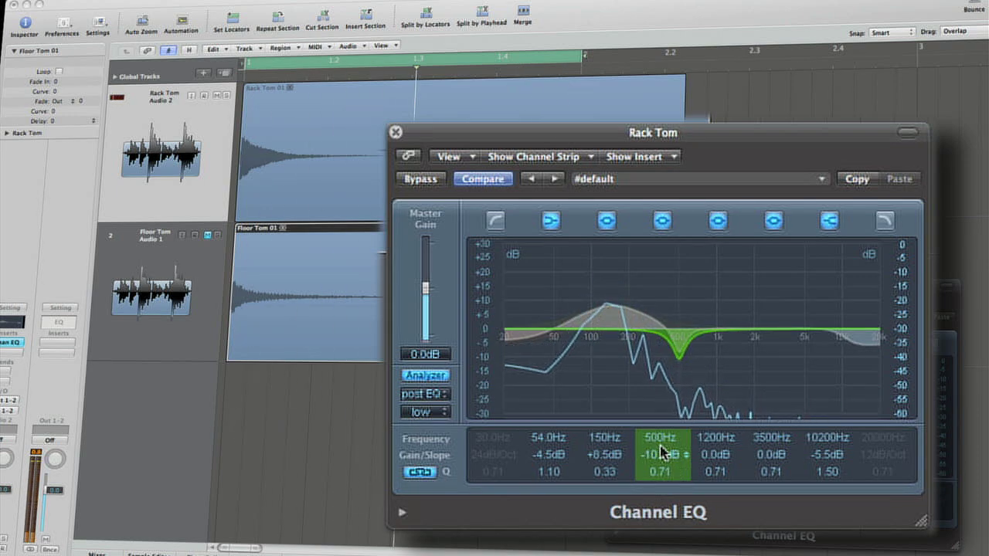